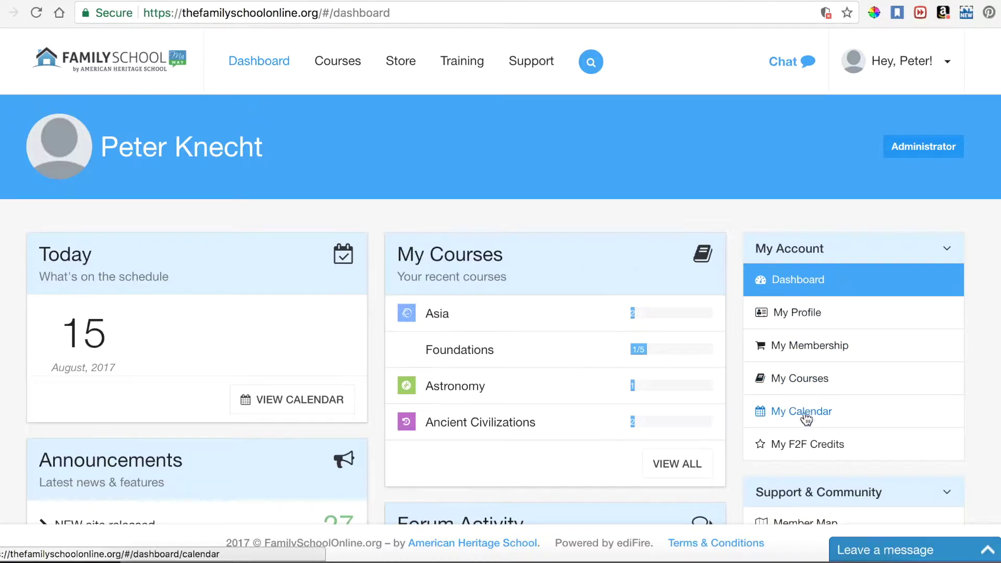
- Go to My F2F Credits and highlight the $5 monthly credit and friend's $30 instant credit
{"action": "left_click", "coordinate": [802, 448]}
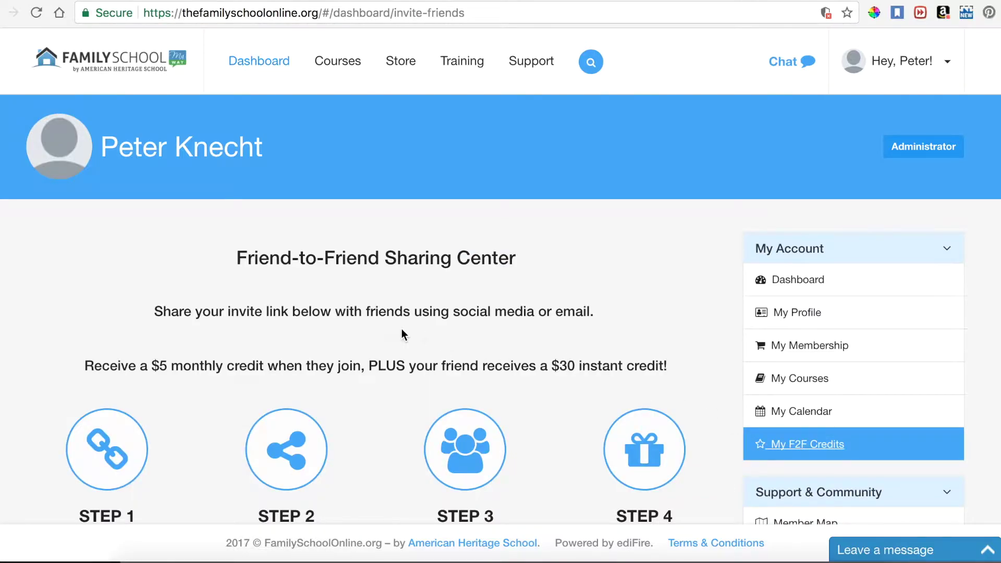
{"action": "scroll", "coordinate": [401, 334], "scroll_direction": "down", "scroll_amount": 2}
{"action": "scroll", "coordinate": [402, 334], "scroll_direction": "down", "scroll_amount": 1}
{"action": "scroll", "coordinate": [402, 334], "scroll_direction": "up", "scroll_amount": 3}
{"action": "left_click_drag", "start_coordinate": [149, 370], "coordinate": [369, 368]}
{"action": "left_click_drag", "start_coordinate": [455, 366], "coordinate": [607, 360]}
- Select the whole personal invite link on the Sharing Center page
{"action": "scroll", "coordinate": [607, 365], "scroll_direction": "down", "scroll_amount": 4}
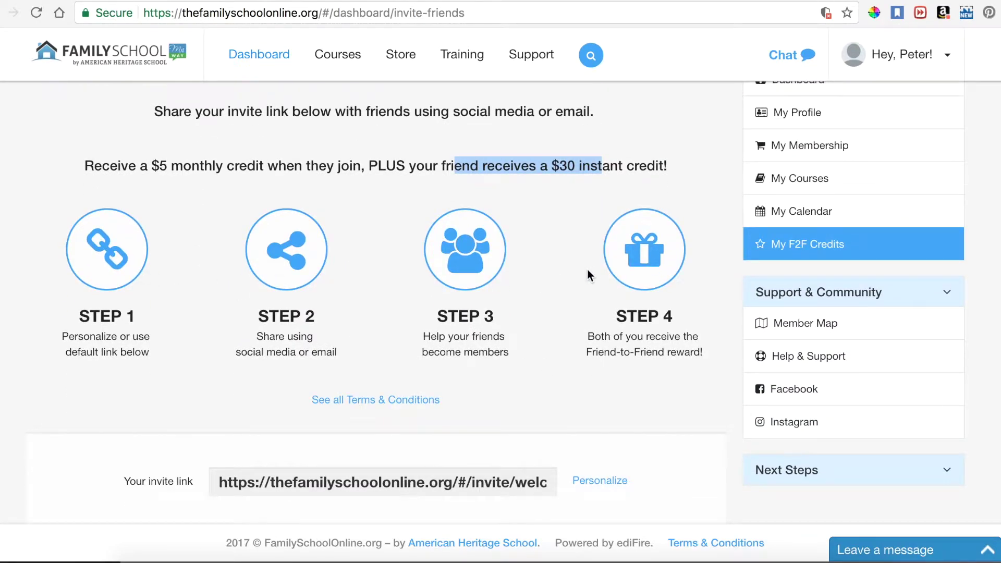
{"action": "left_click", "coordinate": [475, 488]}
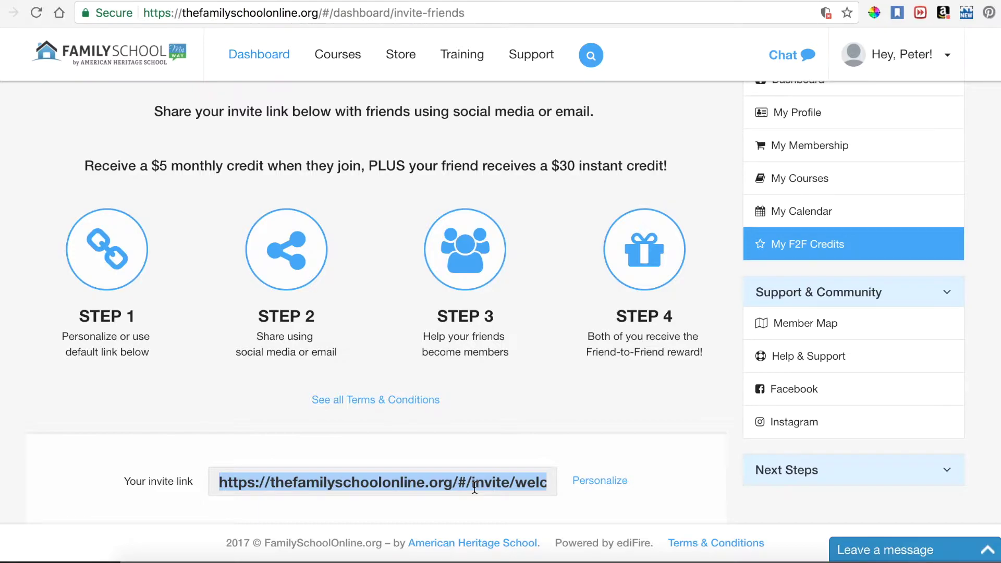
{"action": "scroll", "coordinate": [475, 488], "scroll_direction": "down", "scroll_amount": 5}
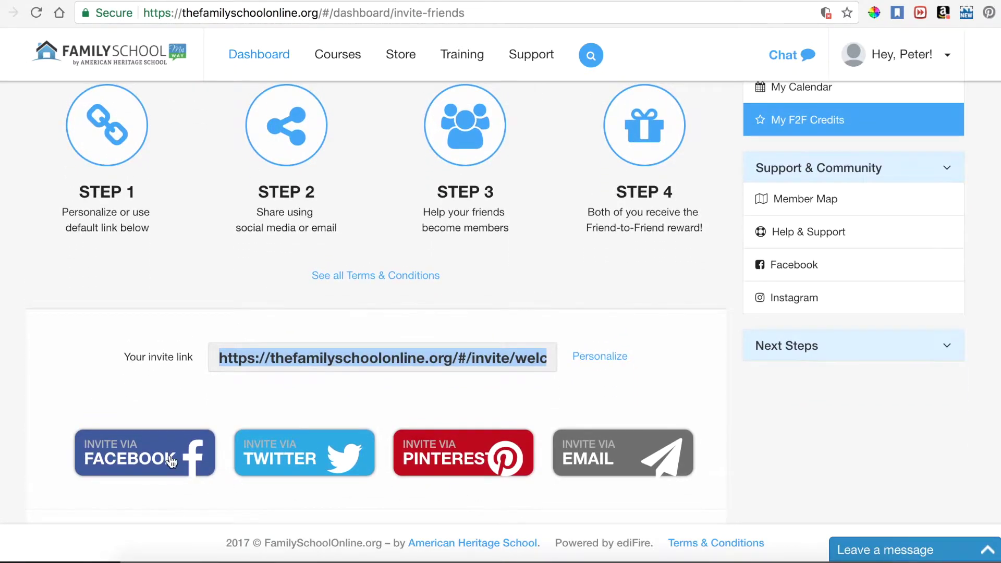
- Deselect the invite link and start a Facebook share post with the link preview
{"action": "left_click", "coordinate": [330, 404]}
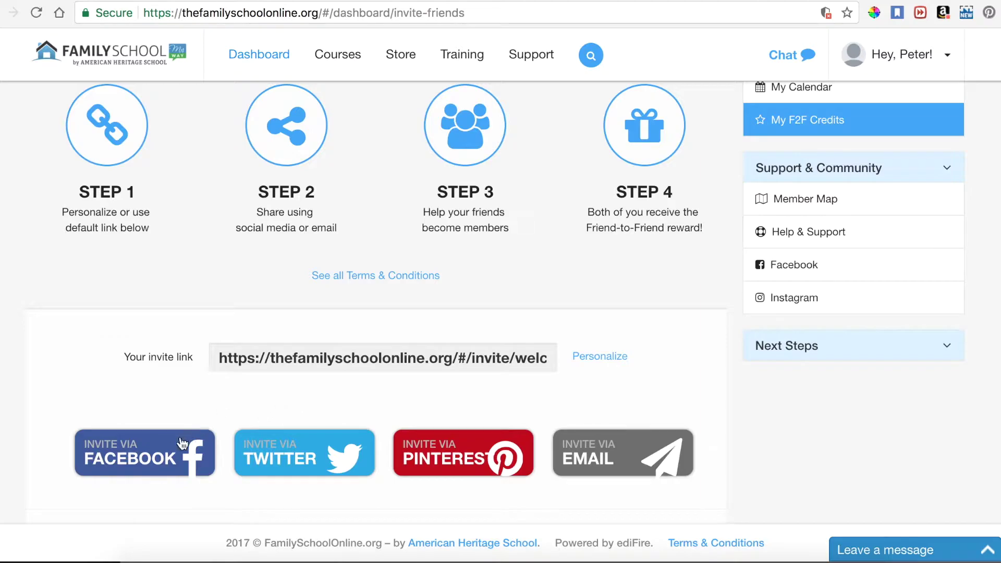
{"action": "left_click", "coordinate": [165, 455]}
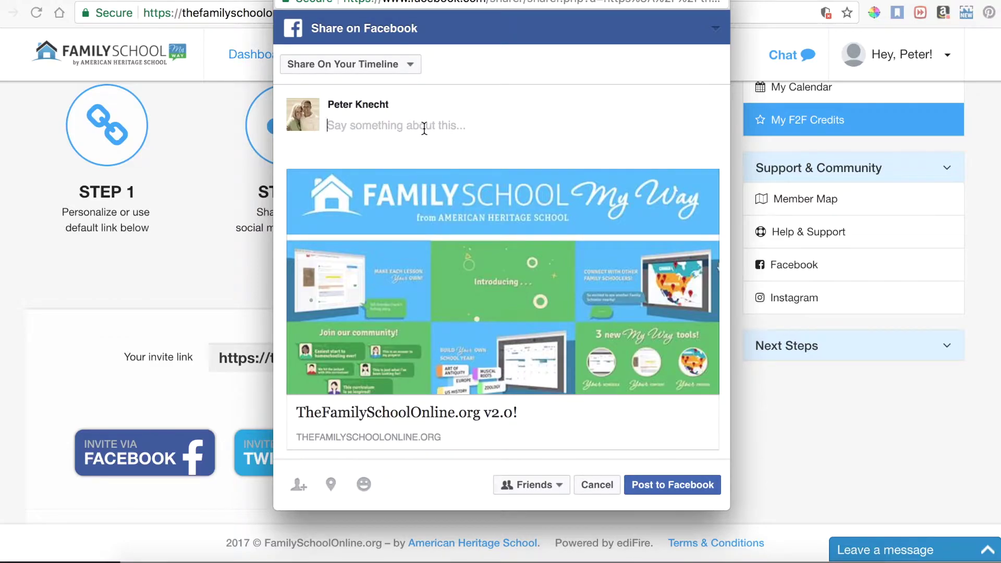
- Leave the Facebook popup, open an email invitation, close it with Don't Save, and return to the sharing page
{"action": "left_click", "coordinate": [95, 380]}
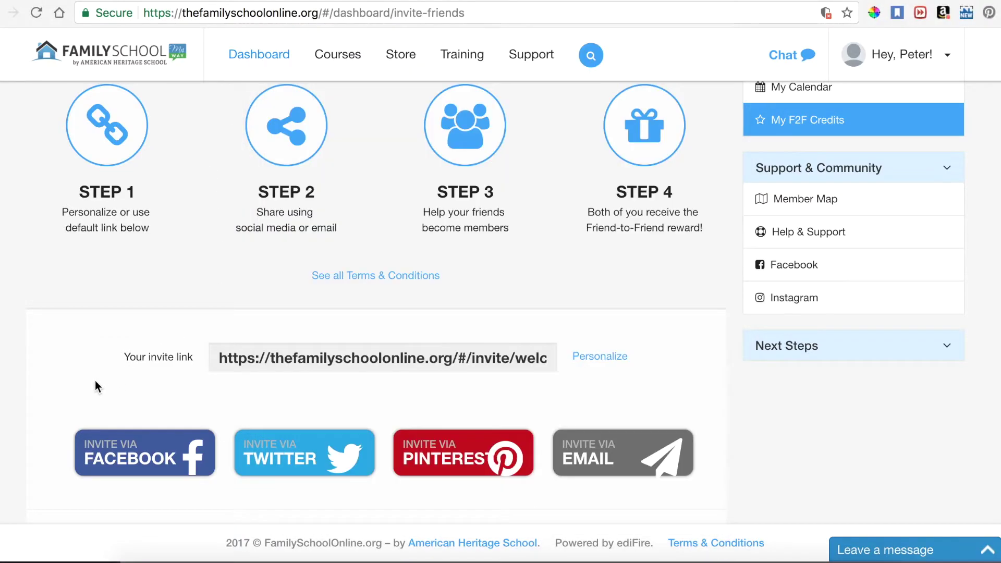
{"action": "left_click", "coordinate": [609, 452]}
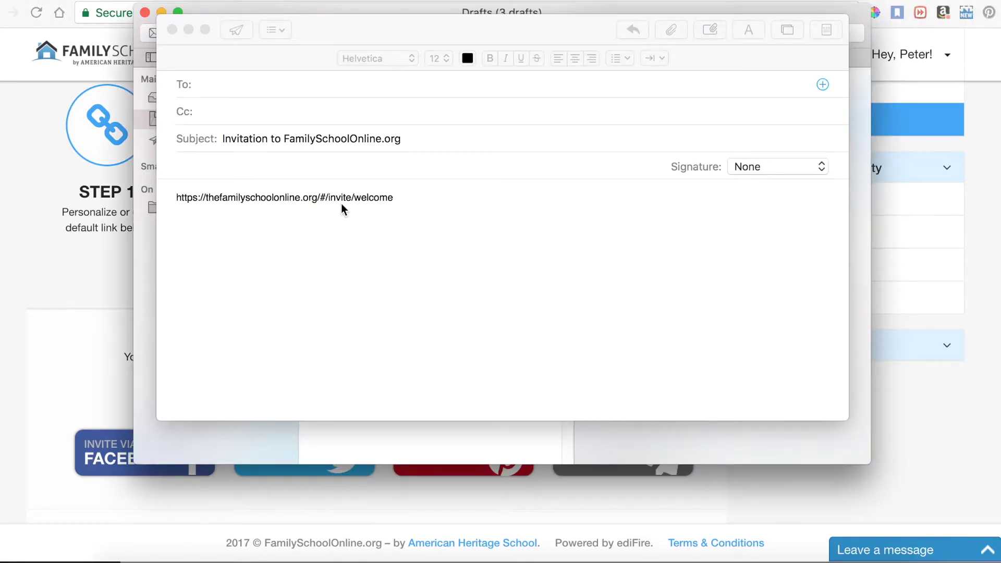
{"action": "left_click", "coordinate": [172, 29]}
{"action": "left_click", "coordinate": [436, 155]}
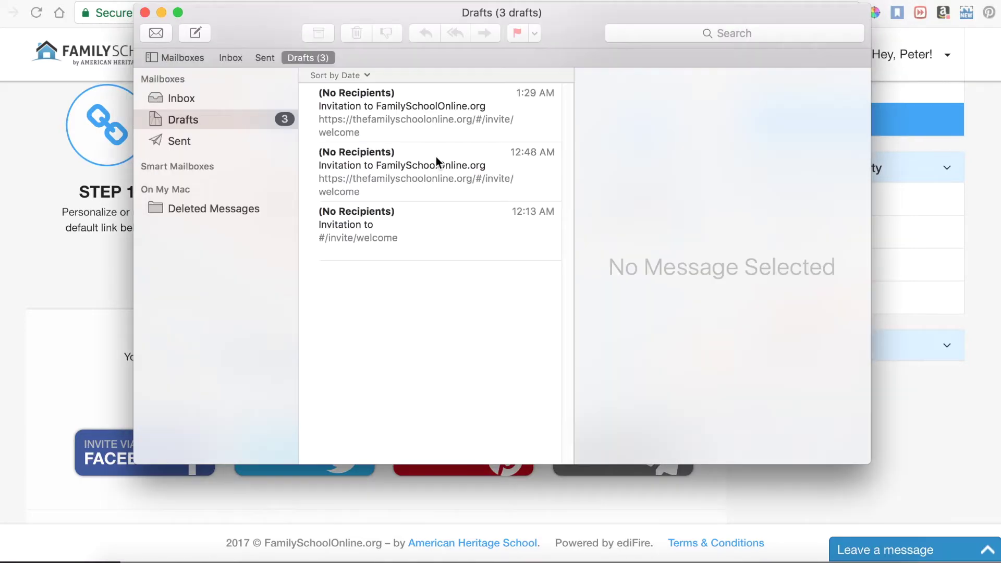
{"action": "left_click", "coordinate": [81, 339]}
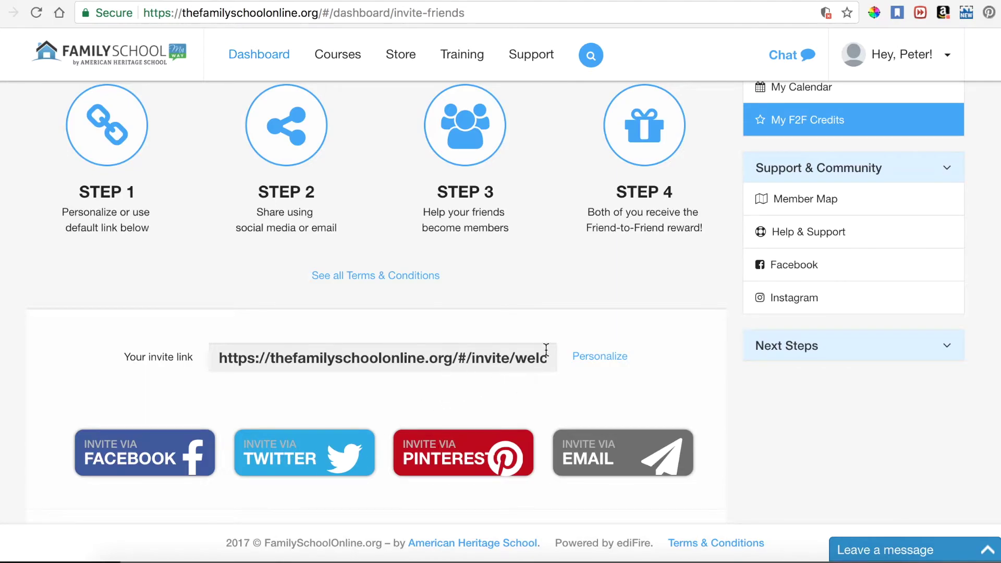
- Change the invite link ending from 'welcome' to 'adsfadff' and save the personalized link
{"action": "left_click", "coordinate": [594, 360]}
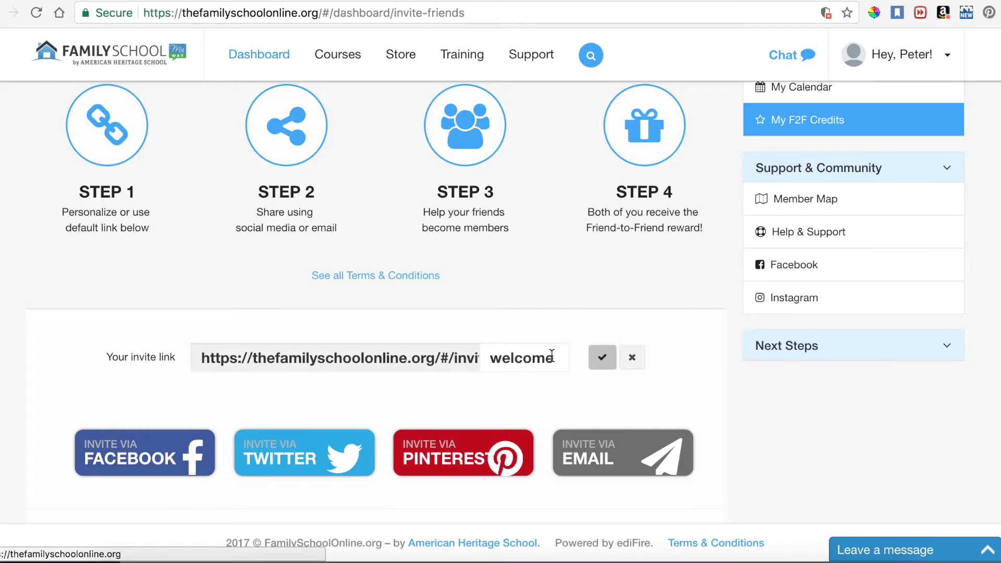
{"action": "double_click", "coordinate": [517, 359]}
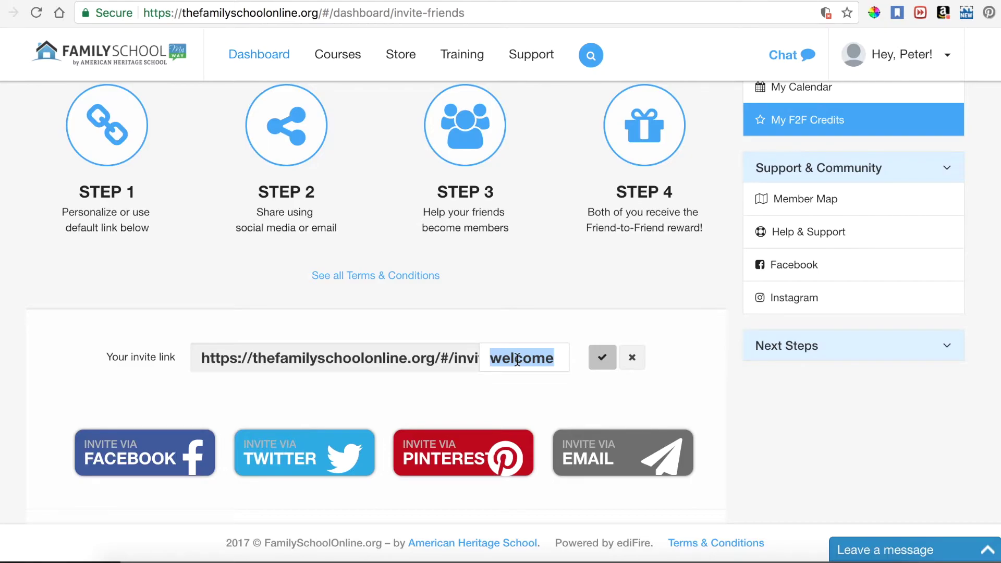
{"action": "type", "text": "adsfadff"}
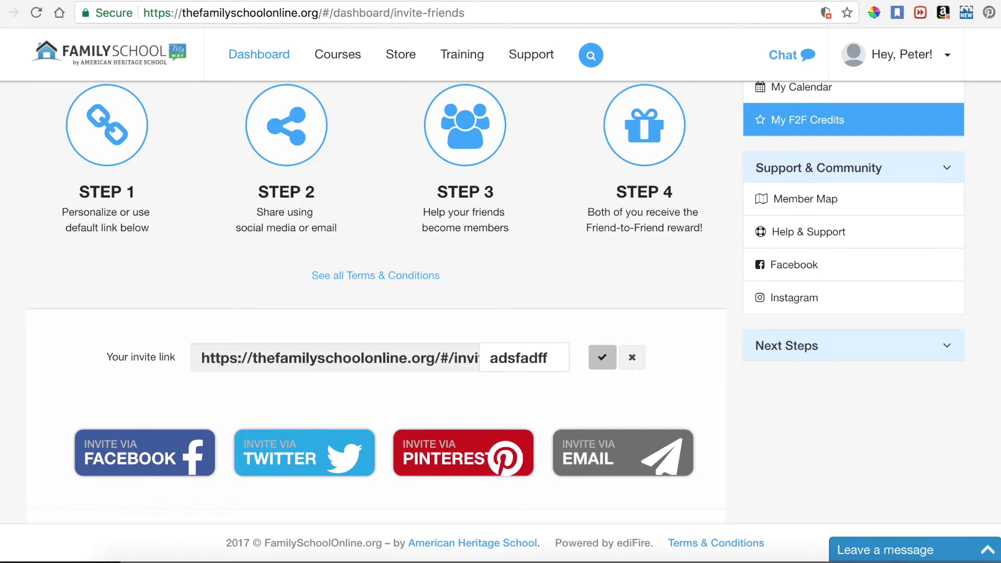
{"action": "left_click", "coordinate": [602, 359]}
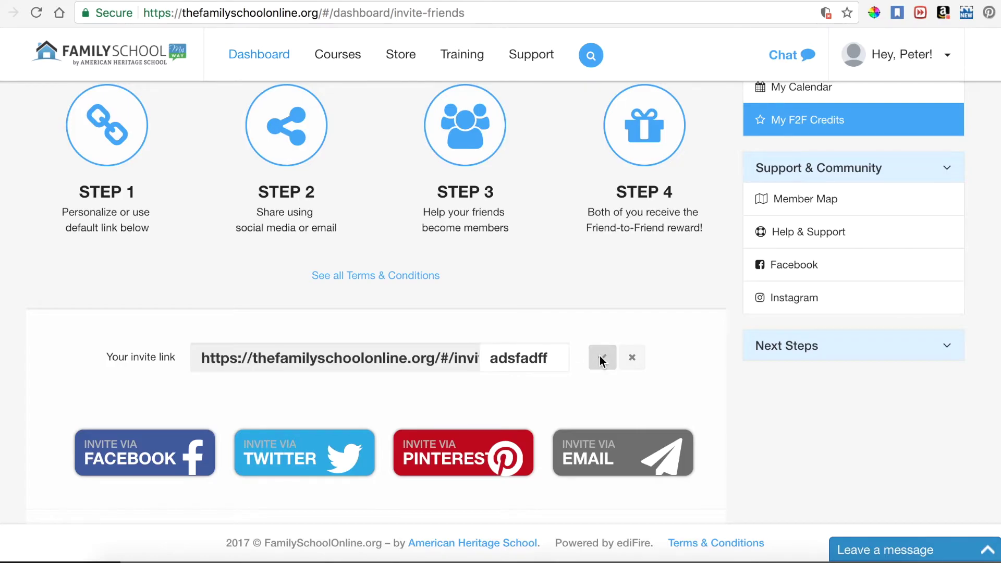
{"action": "left_click", "coordinate": [424, 360]}
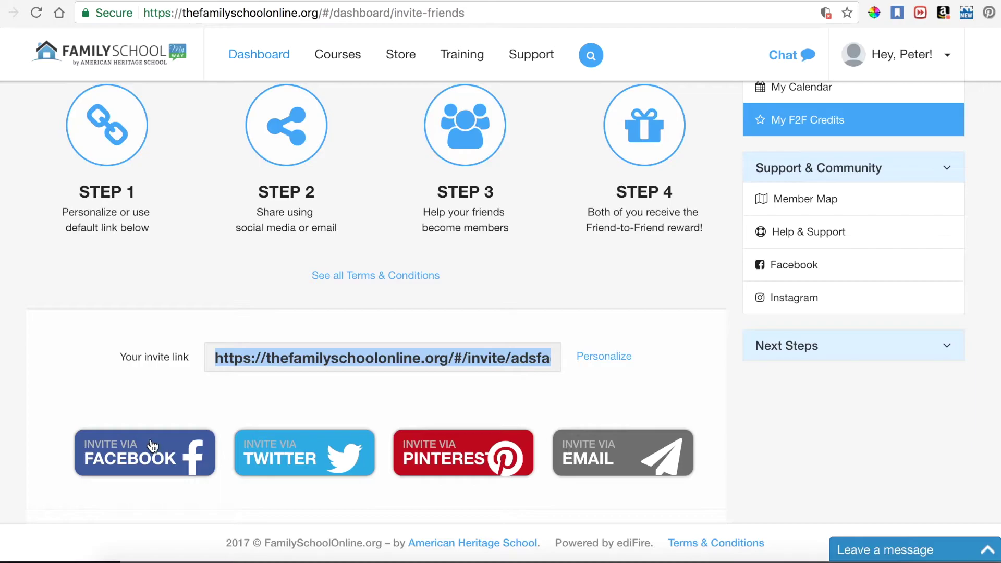
{"action": "left_click", "coordinate": [562, 398]}
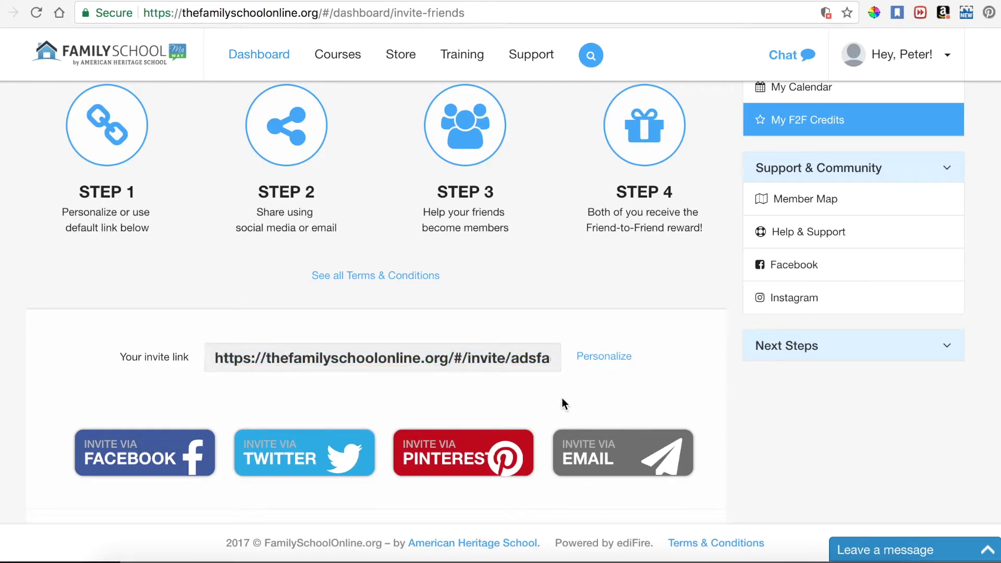
{"action": "scroll", "coordinate": [562, 399], "scroll_direction": "up", "scroll_amount": 2}
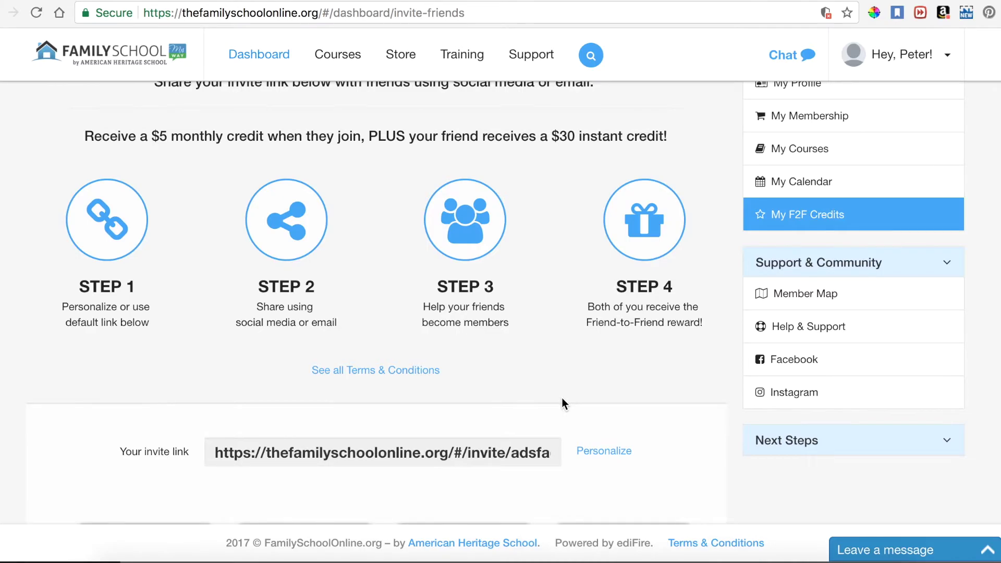
{"action": "scroll", "coordinate": [563, 398], "scroll_direction": "down", "scroll_amount": 5}
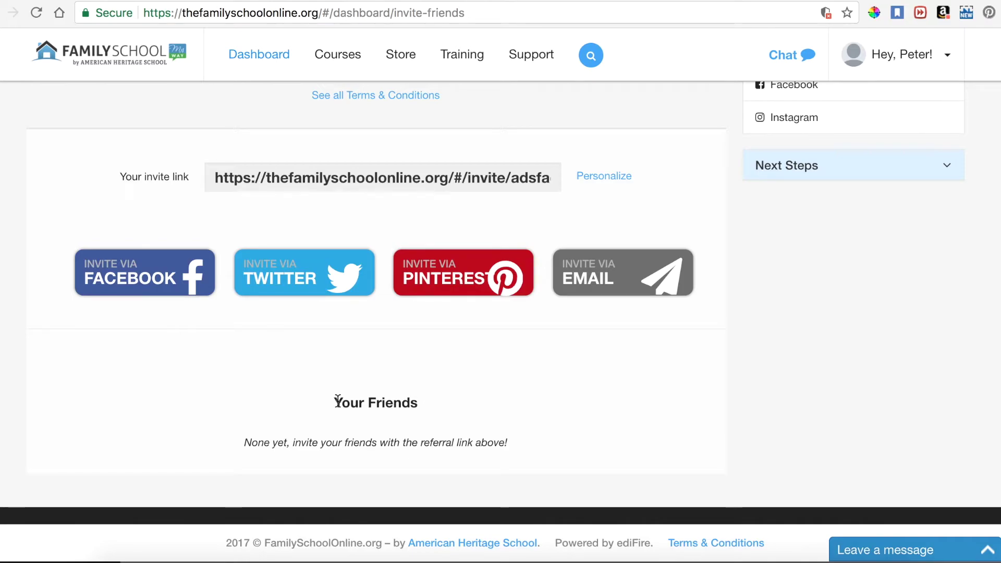
{"action": "scroll", "coordinate": [486, 344], "scroll_direction": "up", "scroll_amount": 10}
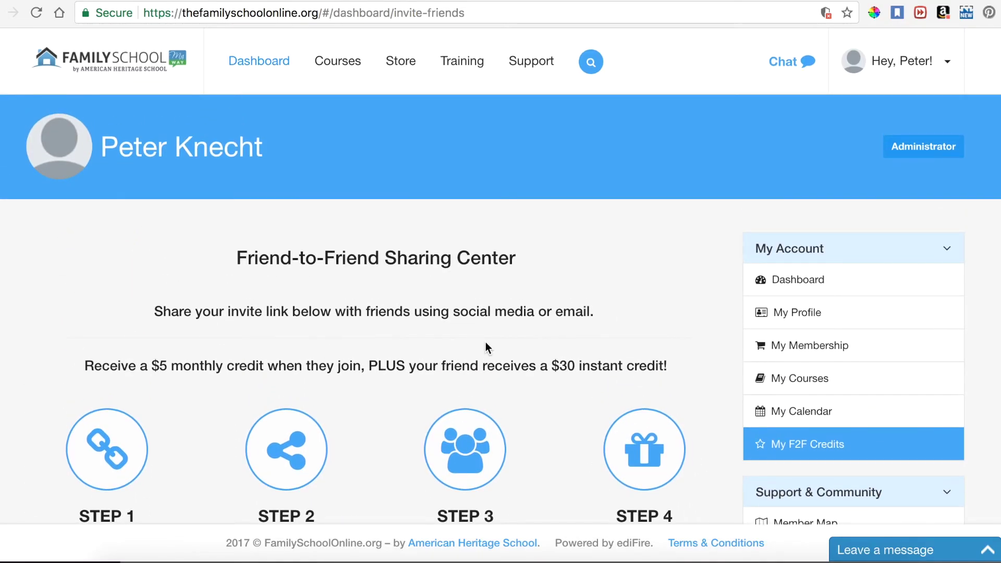
{"action": "scroll", "coordinate": [486, 343], "scroll_direction": "down", "scroll_amount": 10}
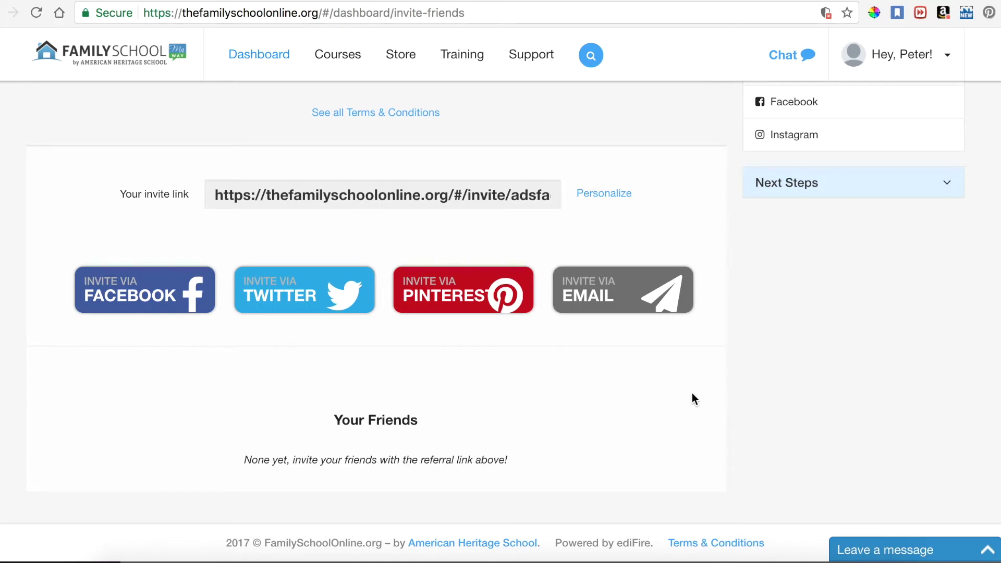
{"action": "scroll", "coordinate": [693, 395], "scroll_direction": "up", "scroll_amount": 5}
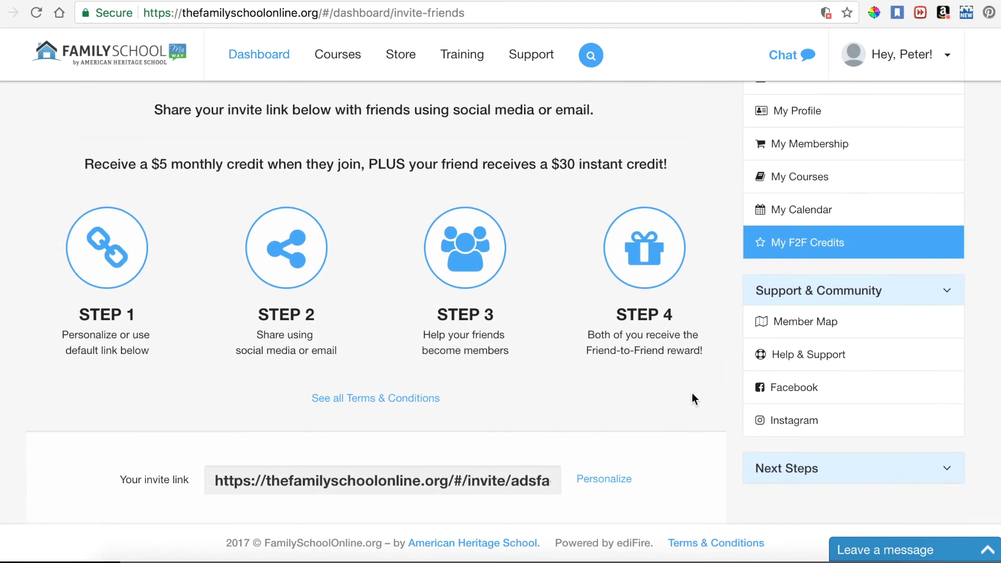
{"action": "scroll", "coordinate": [693, 399], "scroll_direction": "up", "scroll_amount": 1}
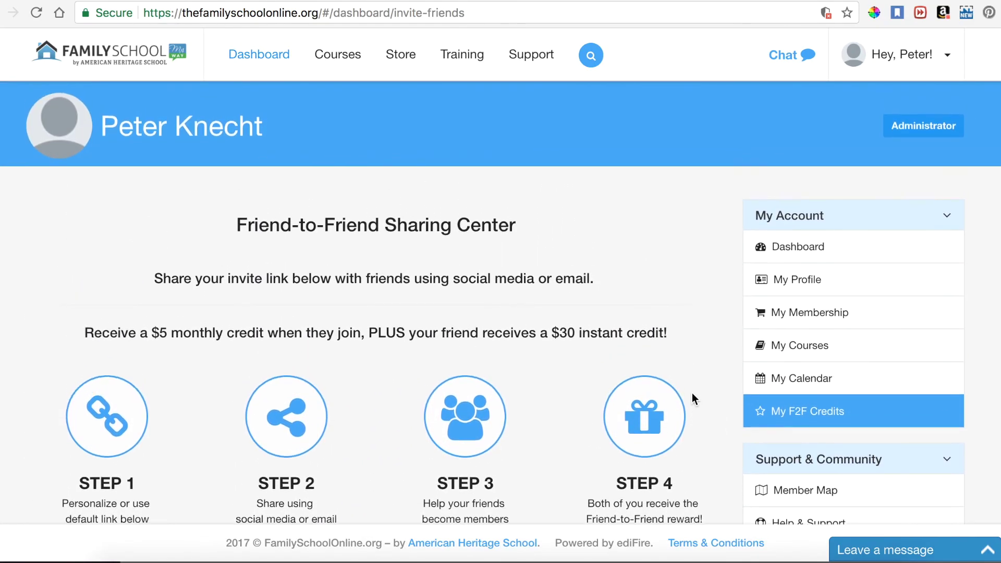
{"action": "scroll", "coordinate": [693, 393], "scroll_direction": "down", "scroll_amount": 4}
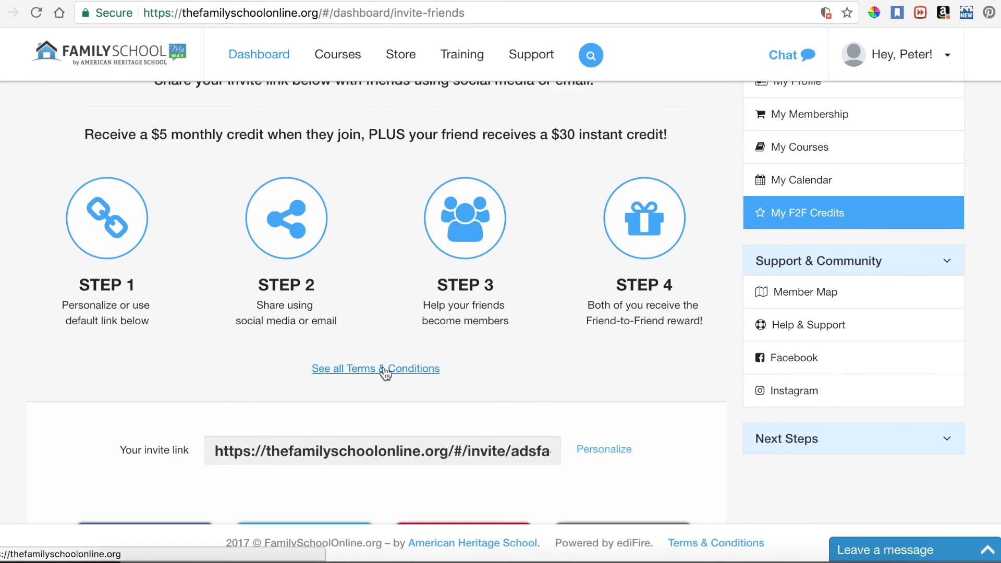
{"action": "scroll", "coordinate": [531, 269], "scroll_direction": "up", "scroll_amount": 2}
{"action": "scroll", "coordinate": [531, 268], "scroll_direction": "up", "scroll_amount": 1}
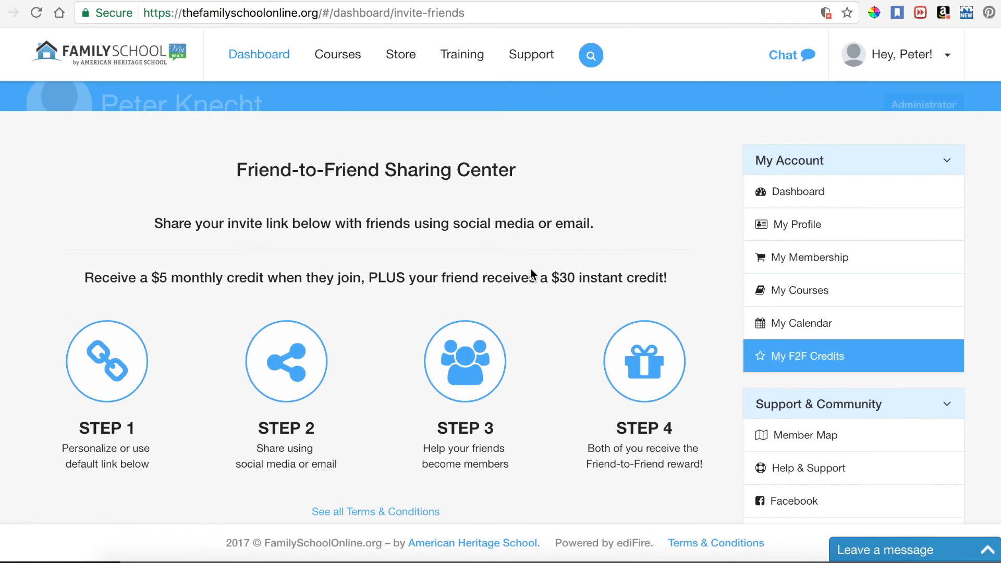